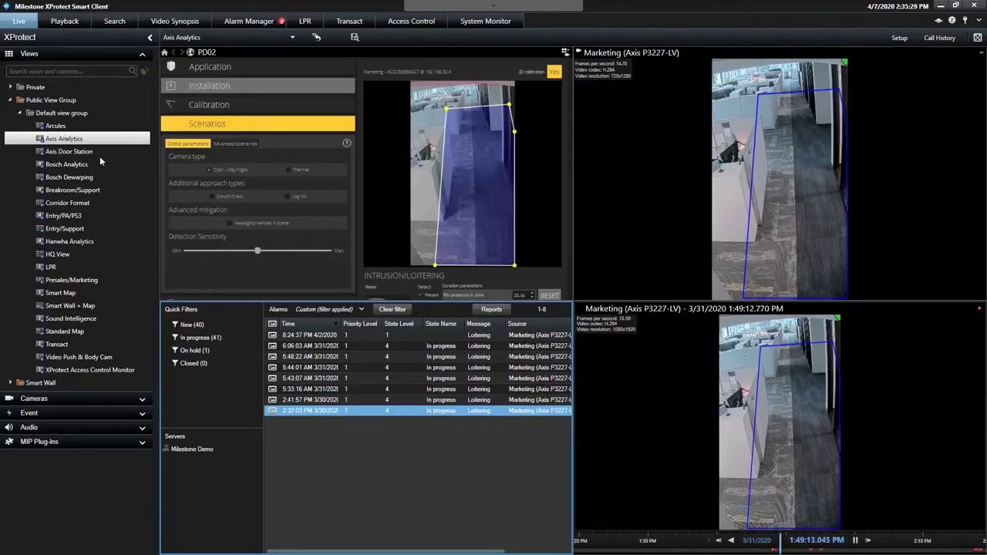
- Enlarge the analytics settings to fill the workspace, then restore the multi-pane layout
{"action": "mouse_move", "coordinate": [378, 262]}
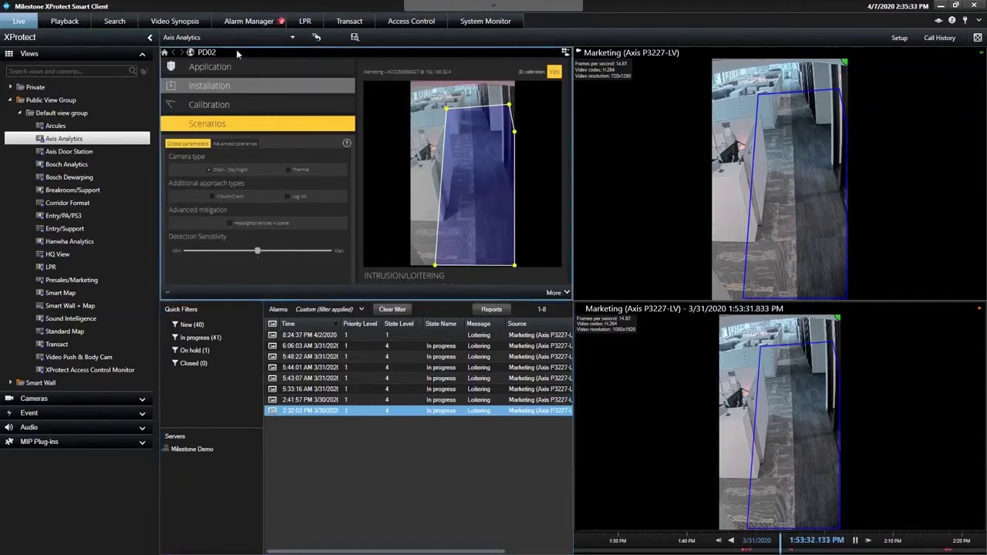
{"action": "double_click", "coordinate": [400, 190]}
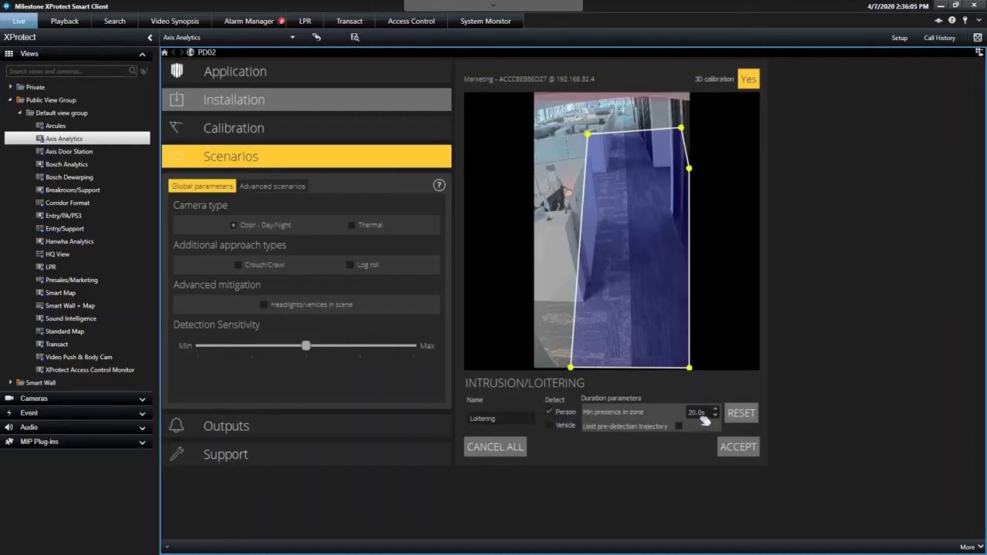
{"action": "double_click", "coordinate": [299, 52]}
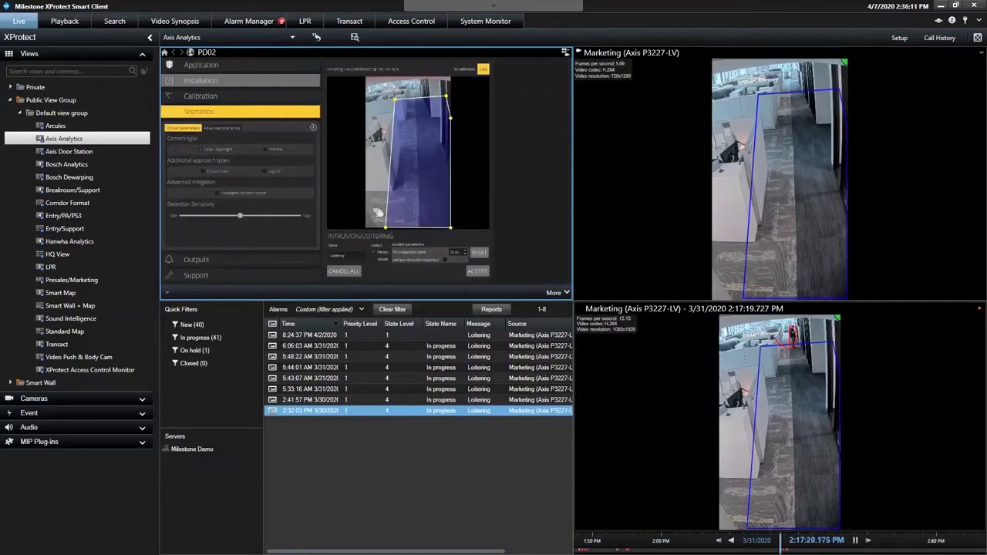
- Zoom into the top-right corridor area of the live Marketing camera view
{"action": "left_click", "coordinate": [674, 89]}
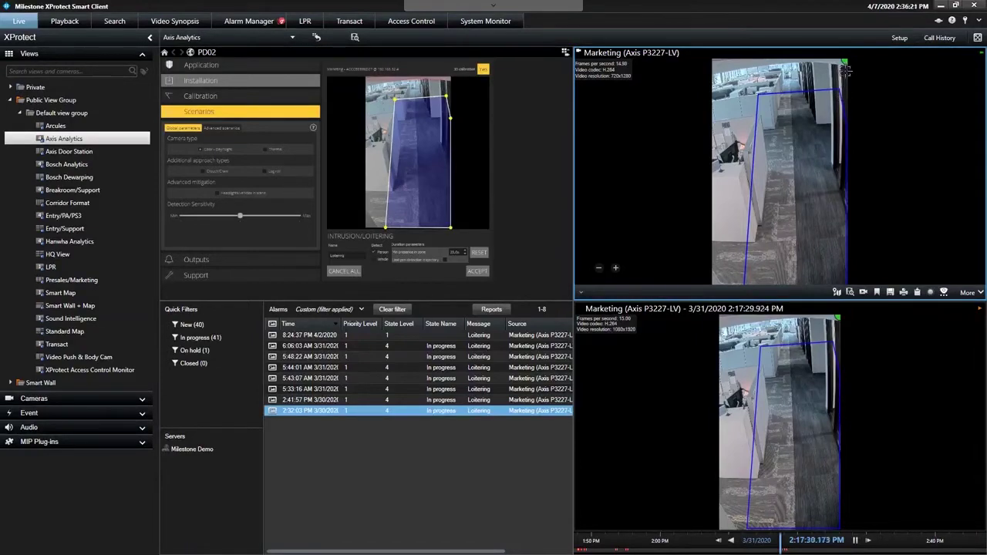
{"action": "left_click_drag", "start_coordinate": [814, 63], "coordinate": [854, 87]}
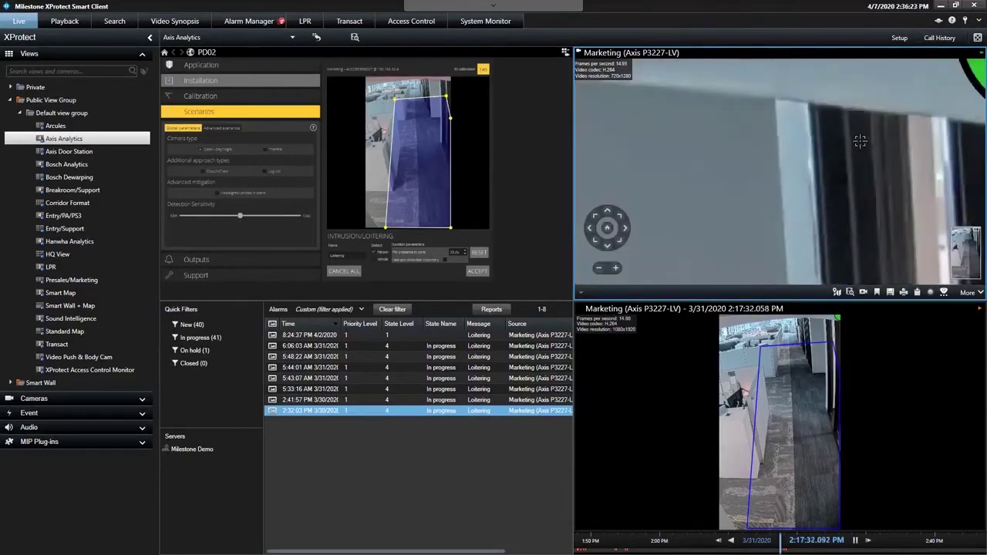
{"action": "scroll", "coordinate": [854, 176], "scroll_direction": "down", "scroll_amount": 5}
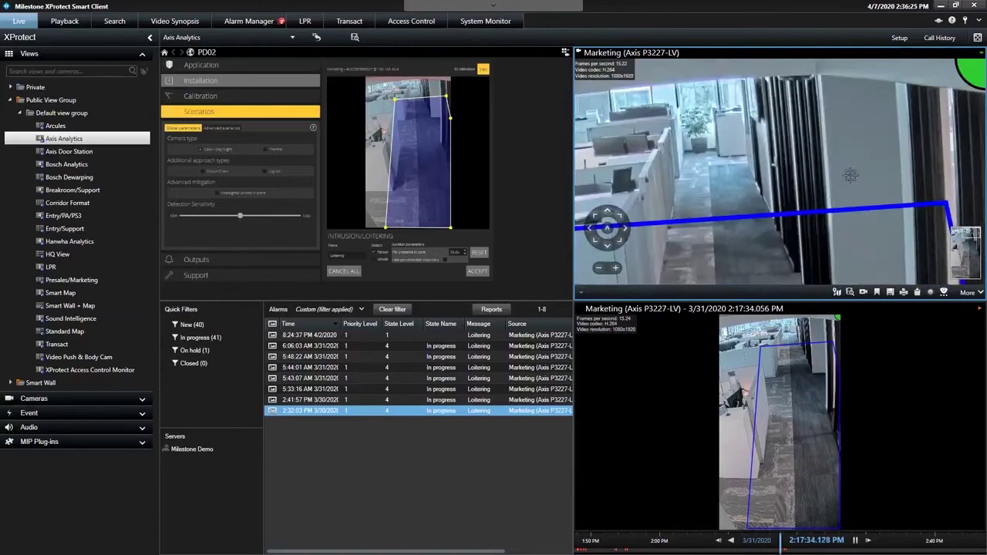
{"action": "scroll", "coordinate": [812, 213], "scroll_direction": "down", "scroll_amount": 2}
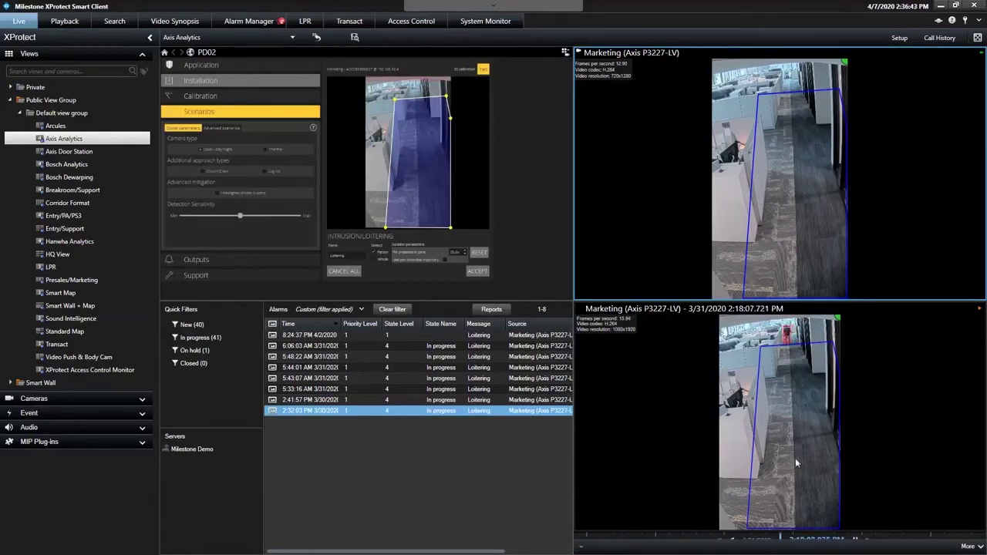
- Preview the 2:41:57 and 5:33:16 alarms, then close the 2:32:03 loitering alarm
{"action": "left_click", "coordinate": [328, 401]}
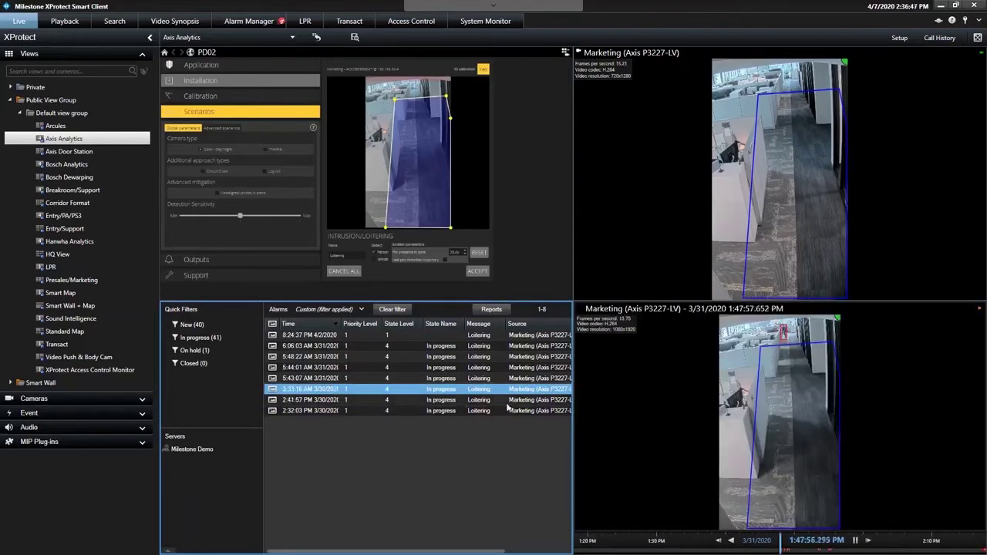
{"action": "left_click", "coordinate": [318, 389]}
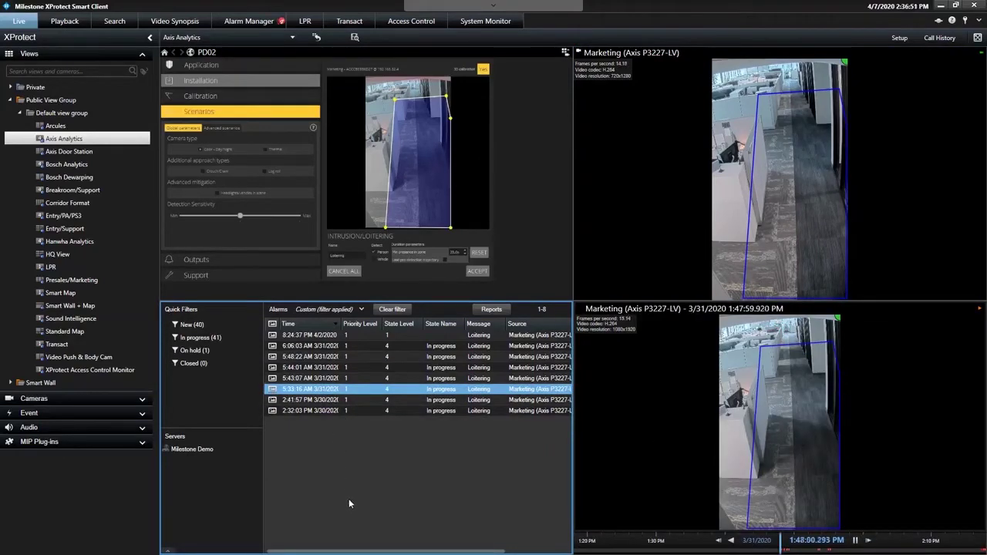
{"action": "left_click", "coordinate": [323, 411]}
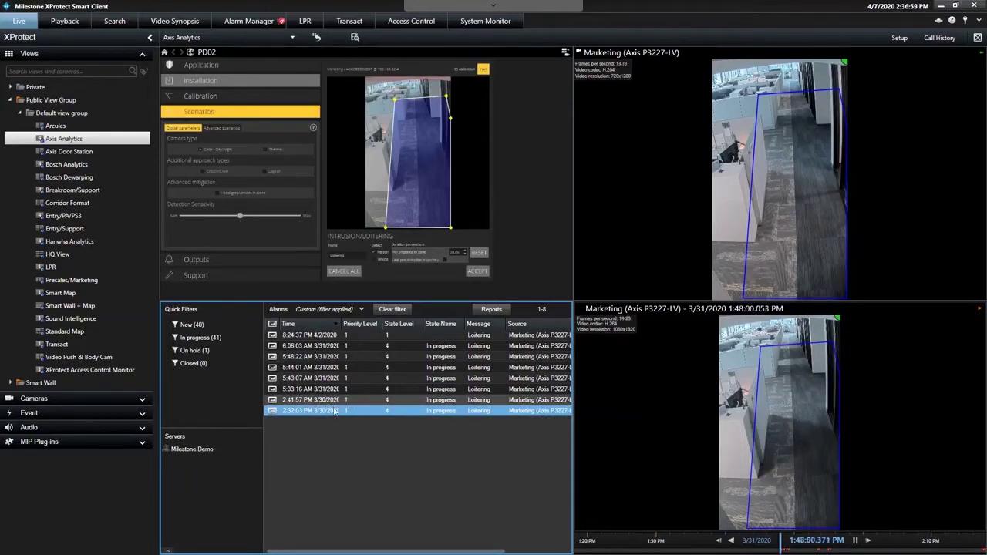
{"action": "right_click", "coordinate": [335, 411]}
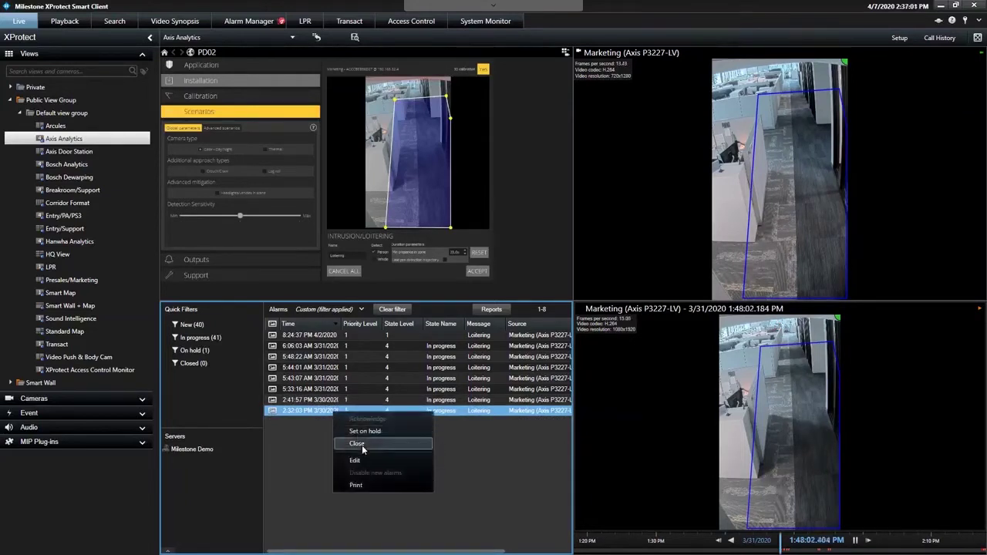
{"action": "left_click", "coordinate": [361, 445]}
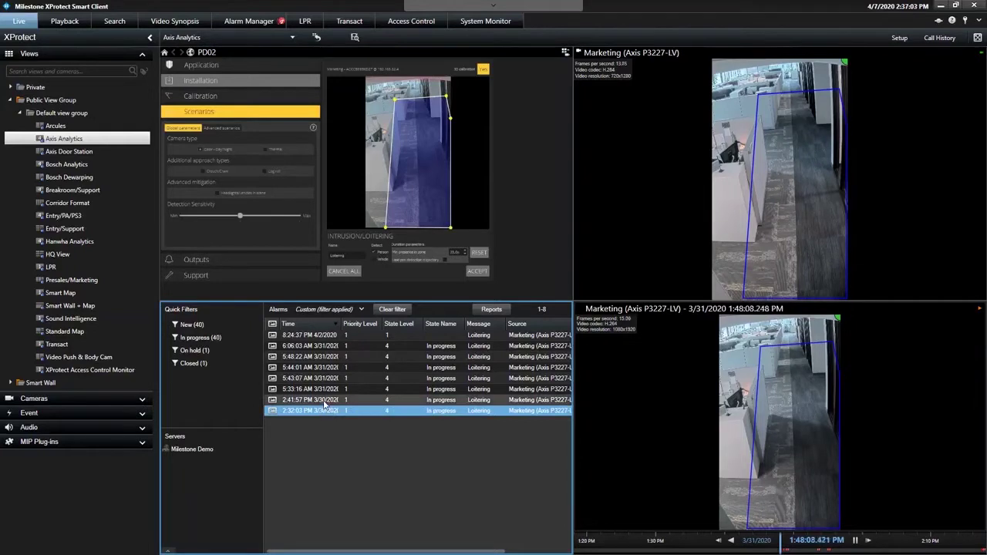
- Close the 2:41:57 and 5:33:16 loitering alarms, then play back the 6:06:03 and 5:44:01 alarms
{"action": "left_click", "coordinate": [325, 401]}
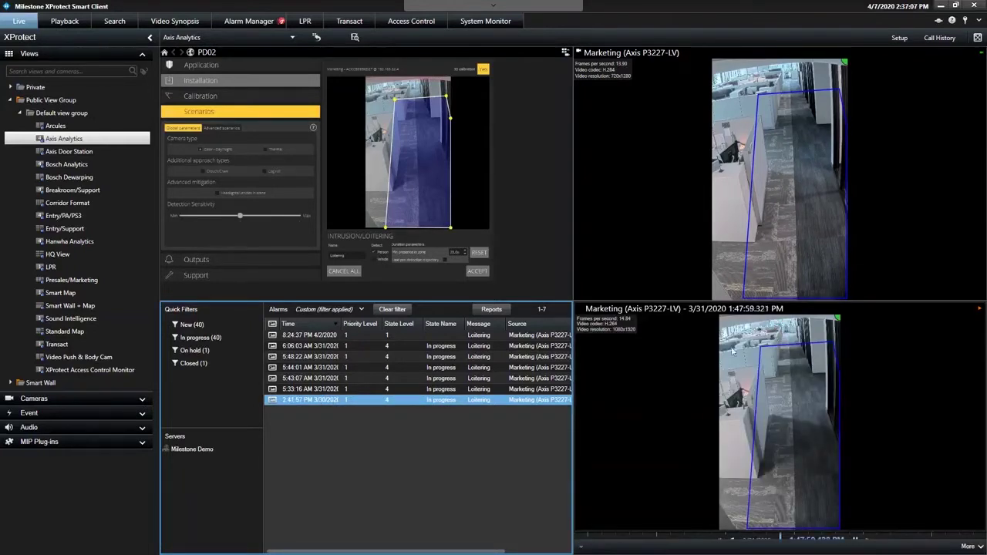
{"action": "right_click", "coordinate": [307, 400]}
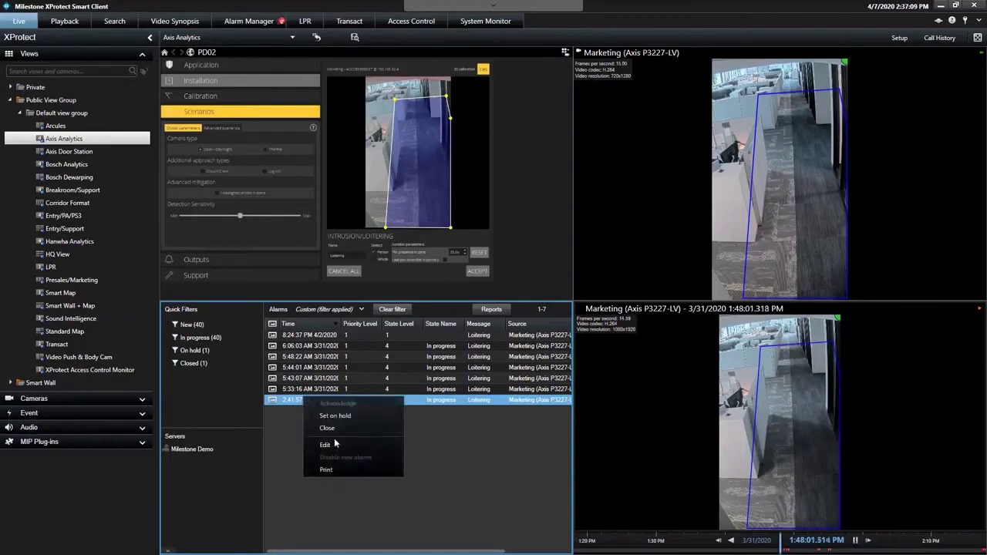
{"action": "left_click", "coordinate": [333, 429]}
{"action": "left_click", "coordinate": [322, 391]}
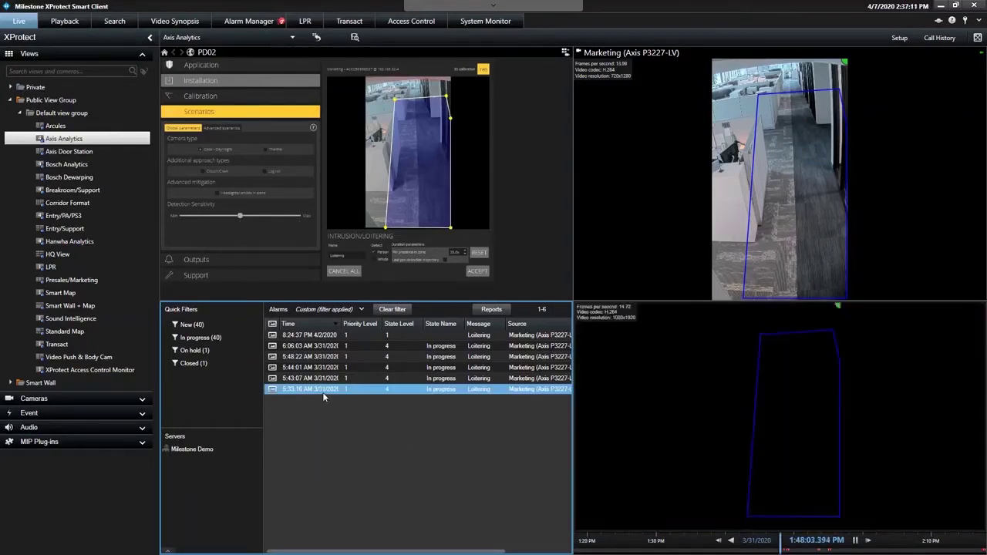
{"action": "right_click", "coordinate": [322, 391]}
{"action": "left_click", "coordinate": [347, 425]}
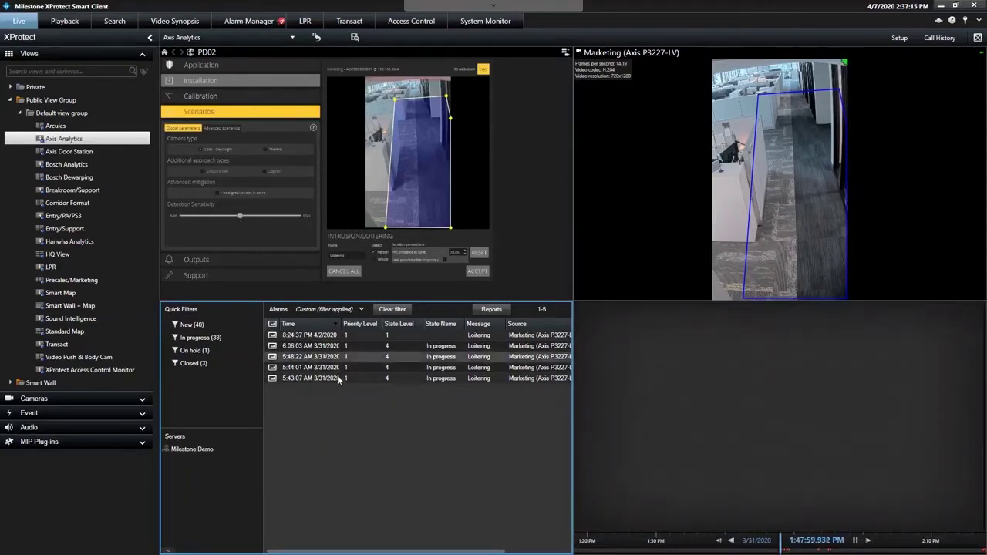
{"action": "left_click", "coordinate": [337, 345]}
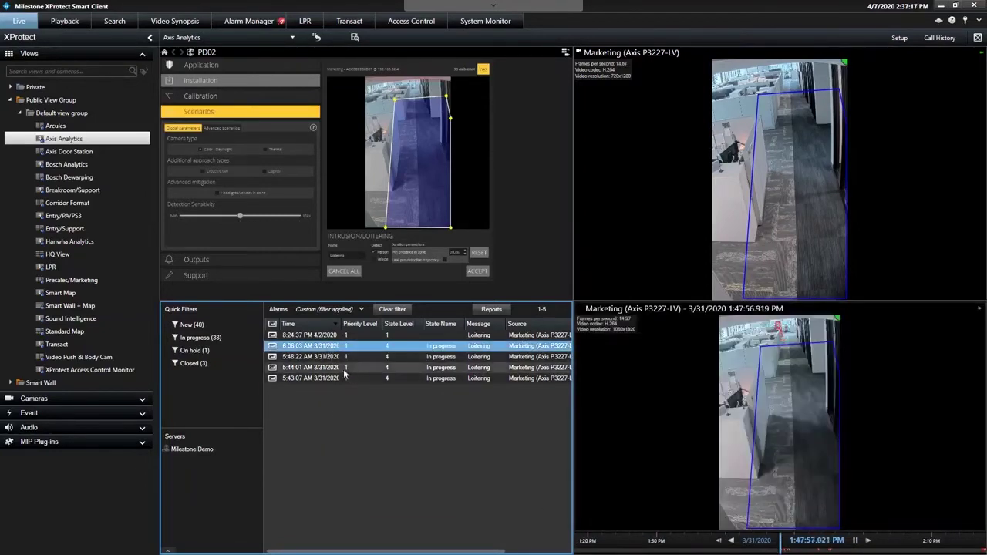
{"action": "left_click", "coordinate": [336, 367]}
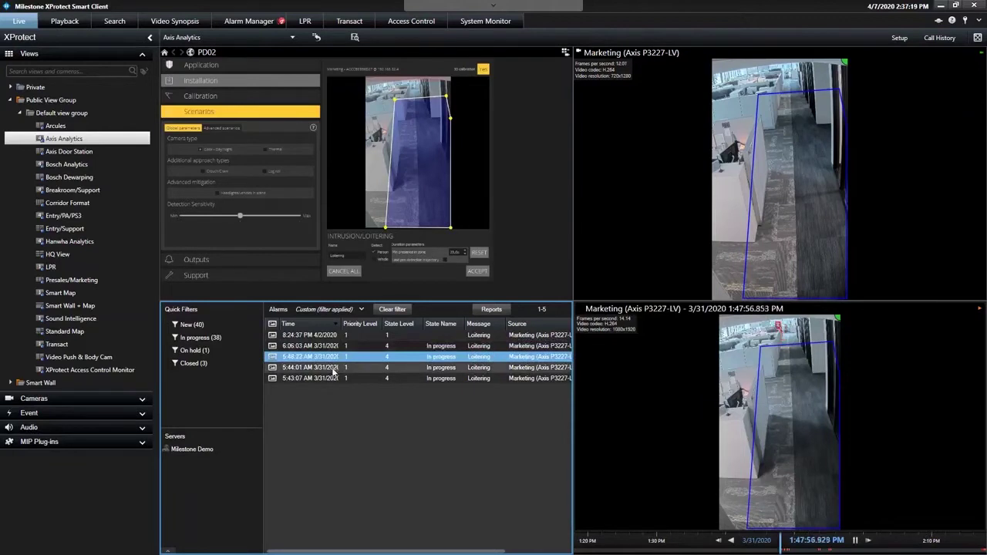
- Play back the 8:24:37 PM 4/2/2020 alarm and pause its recording around 8:24:35
{"action": "left_click", "coordinate": [306, 336]}
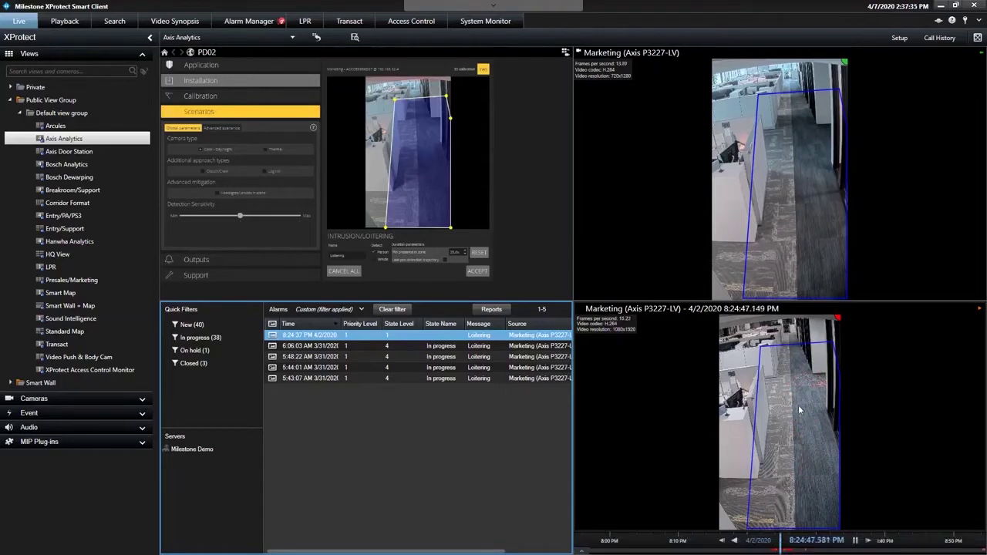
{"action": "left_click", "coordinate": [328, 346]}
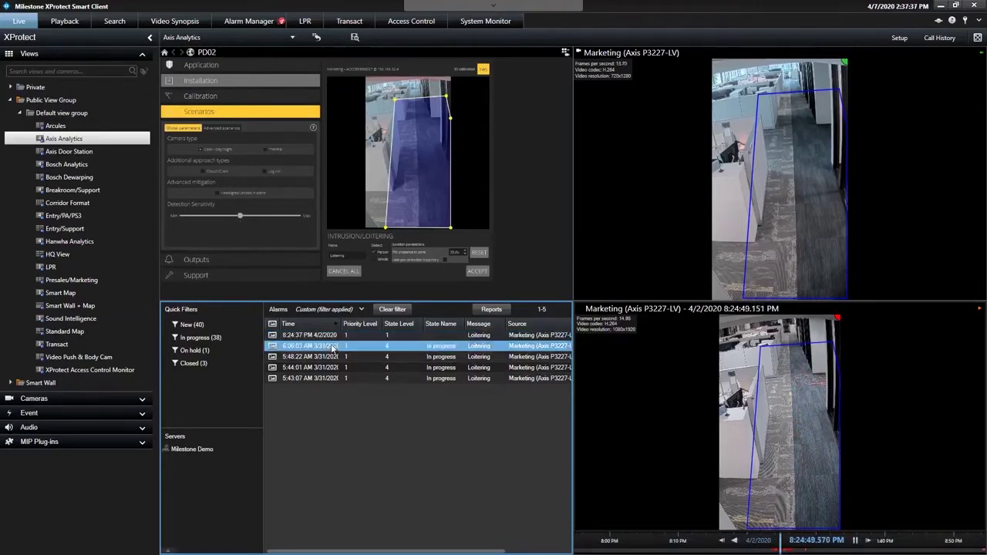
{"action": "left_click", "coordinate": [329, 337]}
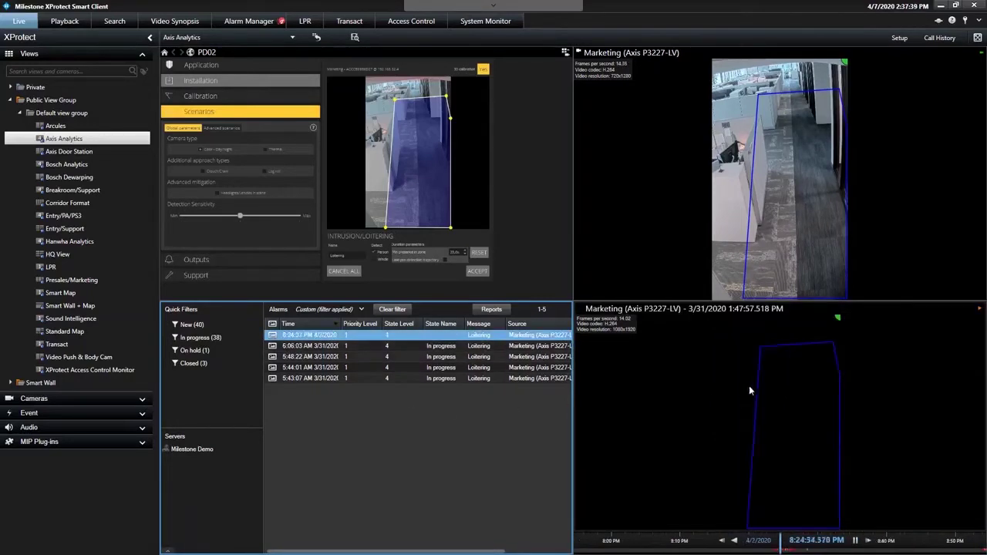
{"action": "left_click", "coordinate": [792, 549]}
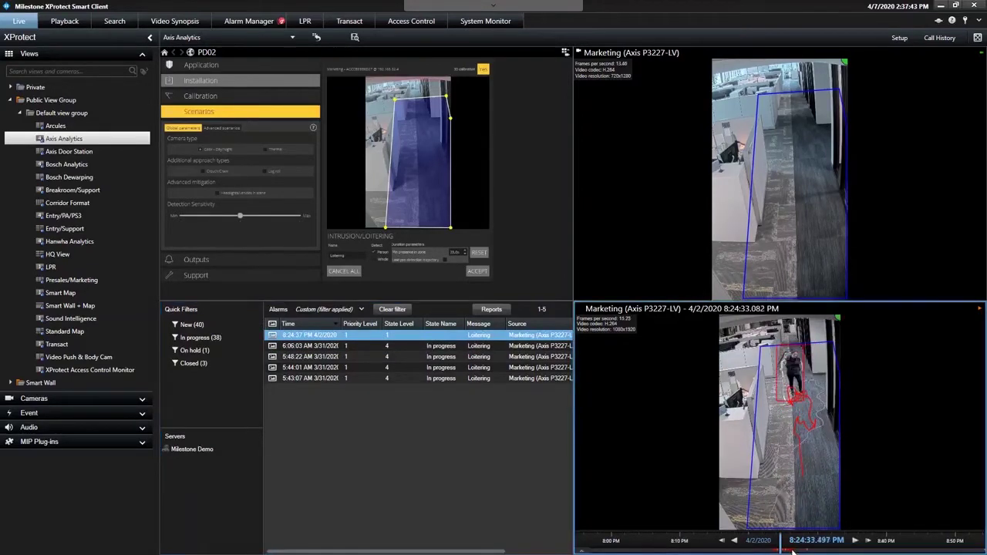
{"action": "left_click_drag", "start_coordinate": [792, 550], "coordinate": [762, 550]}
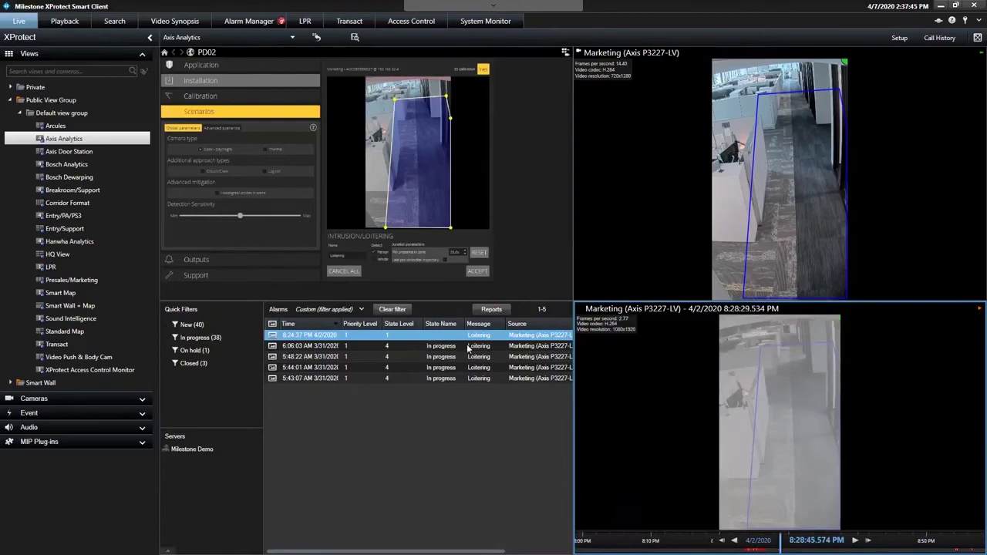
{"action": "left_click", "coordinate": [468, 337]}
{"action": "left_click", "coordinate": [853, 542]}
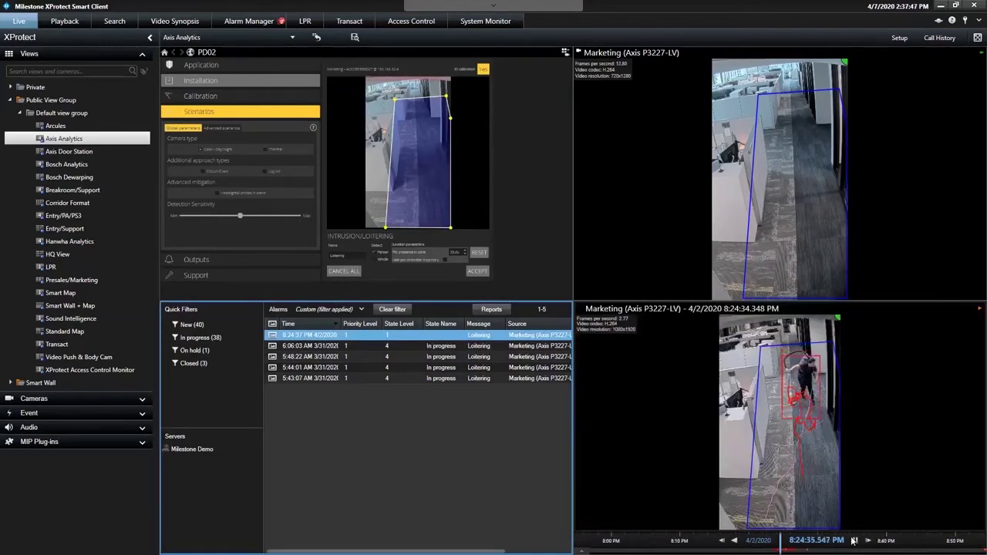
{"action": "left_click", "coordinate": [854, 542]}
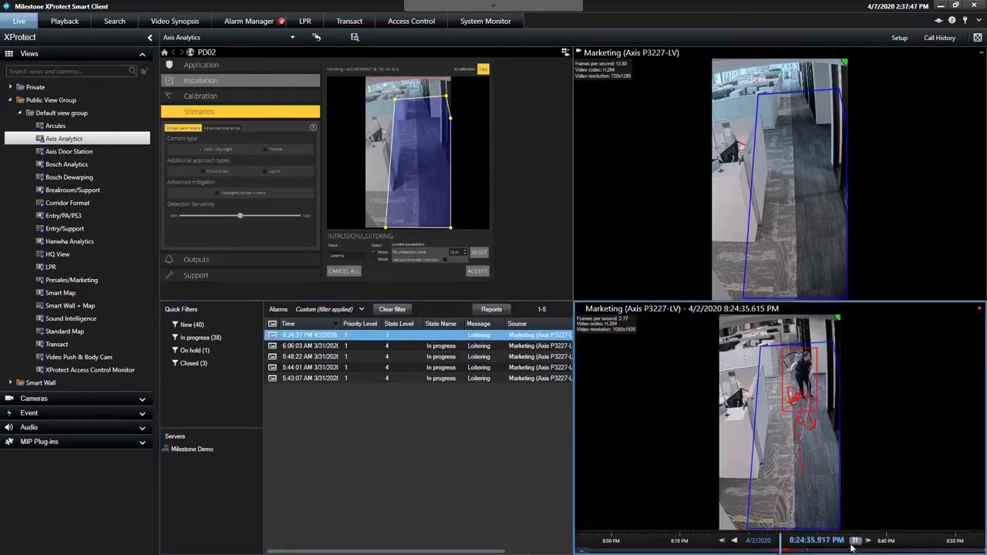
- Enlarge the Marketing alarm recording, fast-forward, pause near 8:24:39, rewind briefly, then play forward again
{"action": "double_click", "coordinate": [703, 311]}
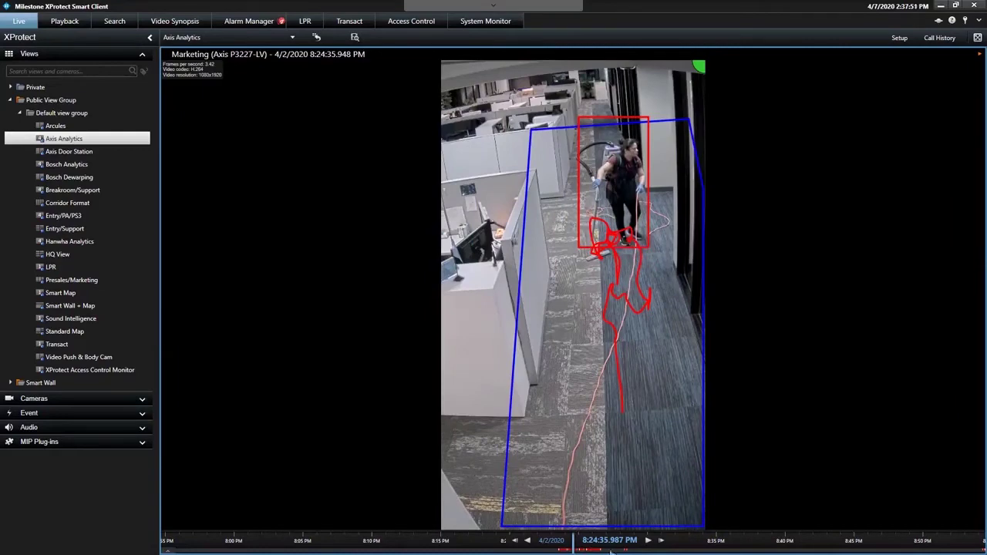
{"action": "left_click_drag", "start_coordinate": [613, 552], "coordinate": [657, 552]}
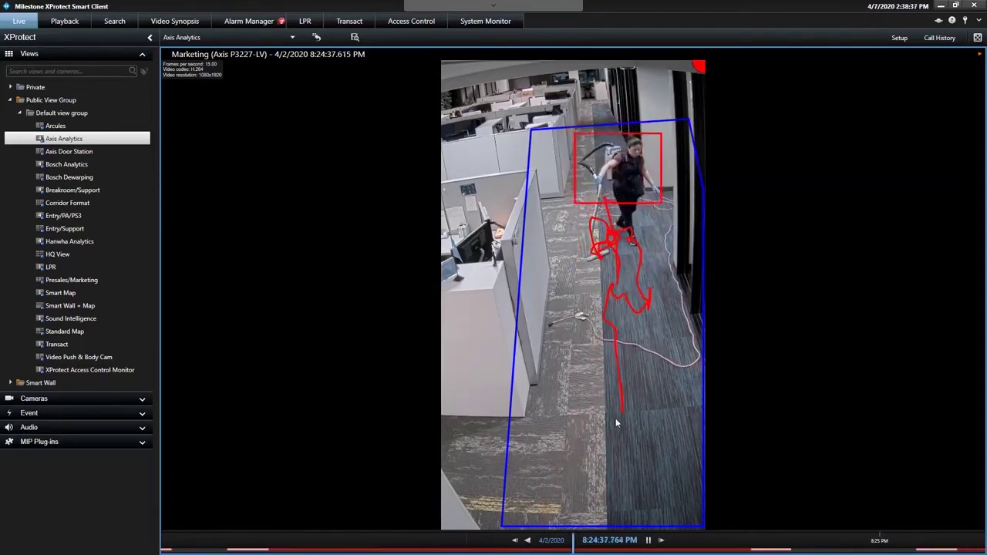
{"action": "left_click", "coordinate": [648, 541]}
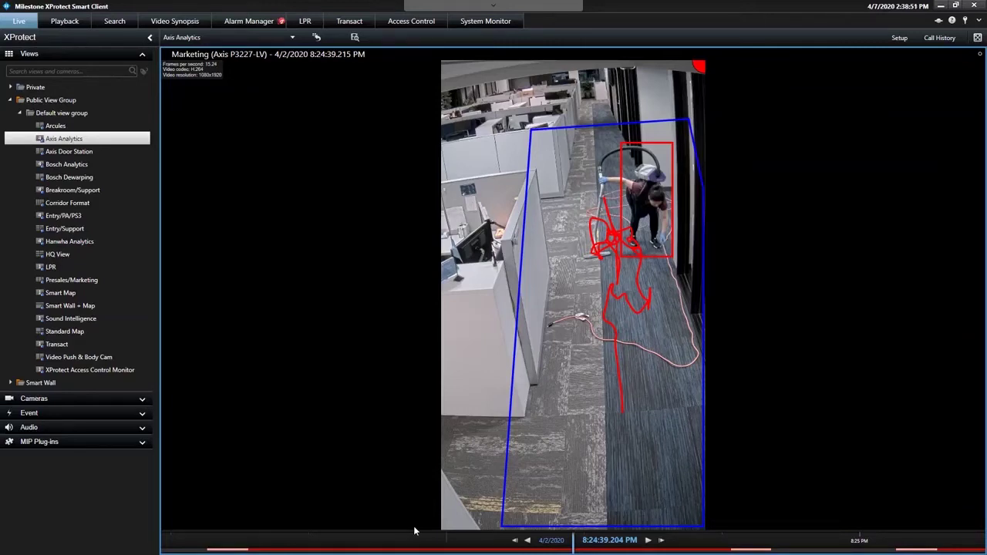
{"action": "left_click", "coordinate": [528, 540]}
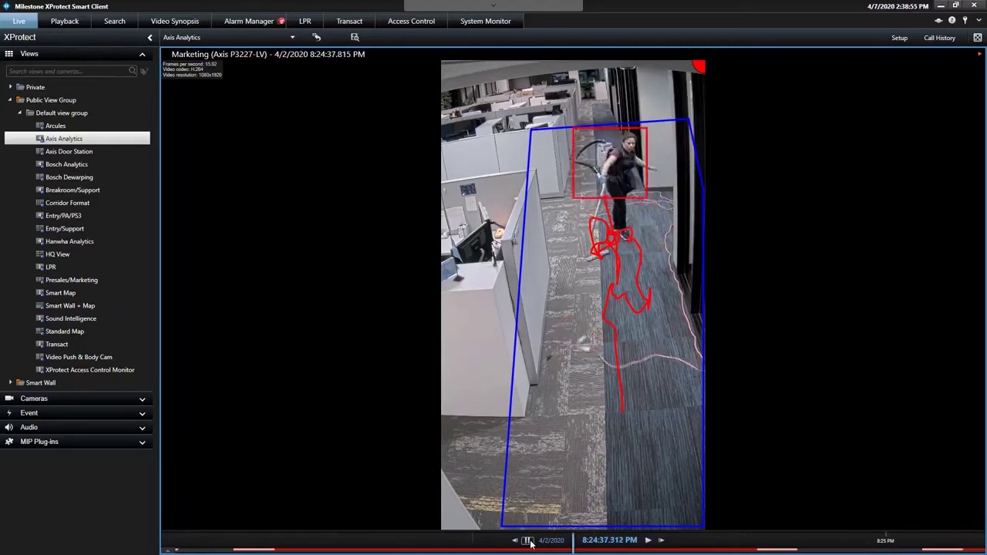
{"action": "left_click", "coordinate": [529, 541]}
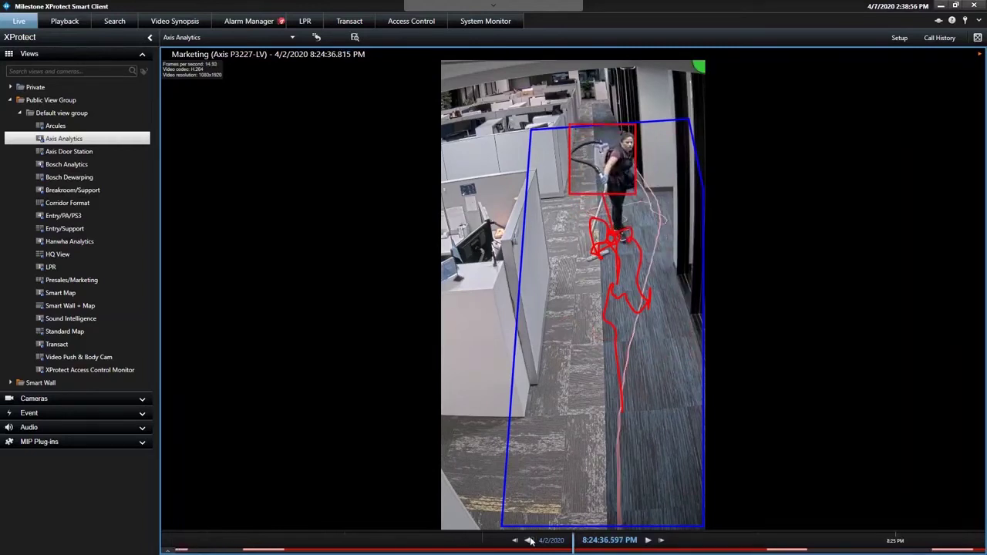
{"action": "left_click", "coordinate": [652, 543]}
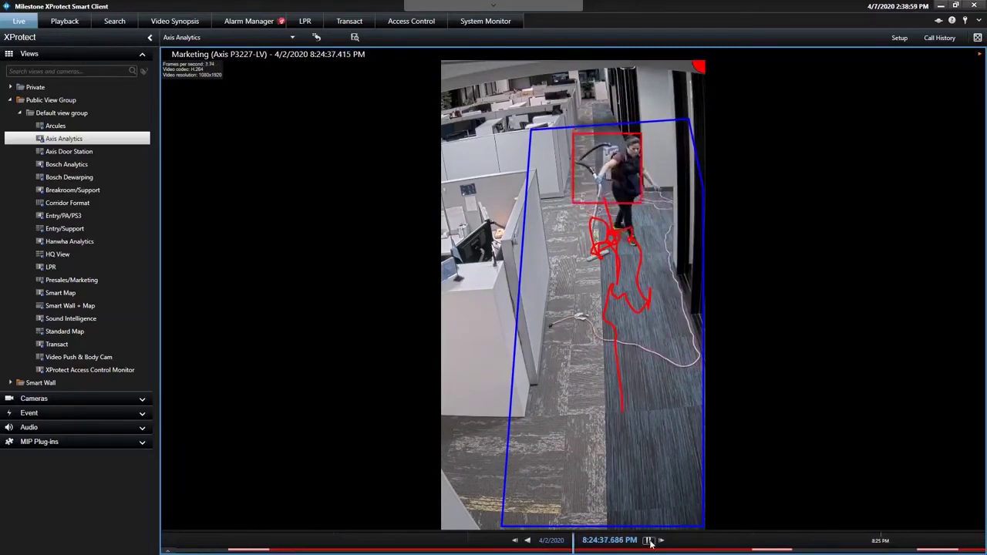
- Restore the multi-pane view, load the 3/31 alarm, then return to the 4/2 loitering alarm video
{"action": "double_click", "coordinate": [269, 54]}
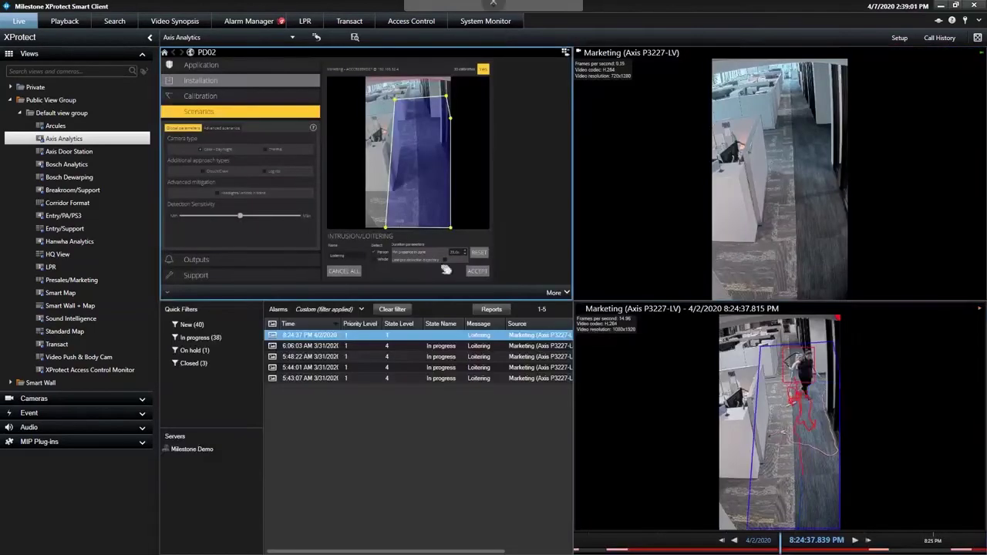
{"action": "left_click", "coordinate": [330, 346]}
{"action": "left_click", "coordinate": [331, 335]}
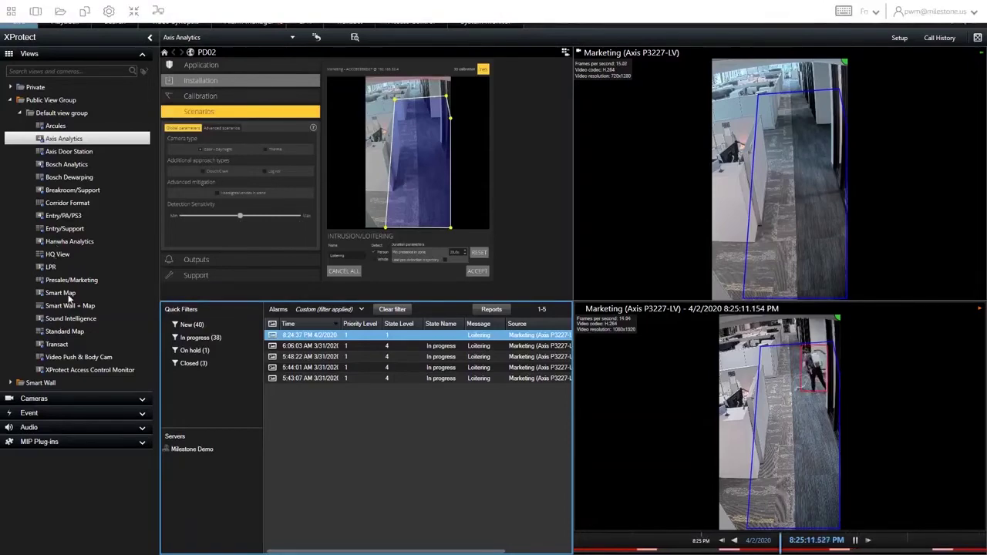
- Drill from the Standard Map into the Milestone Office floor plan and preview the Marketing camera
{"action": "left_click", "coordinate": [58, 330]}
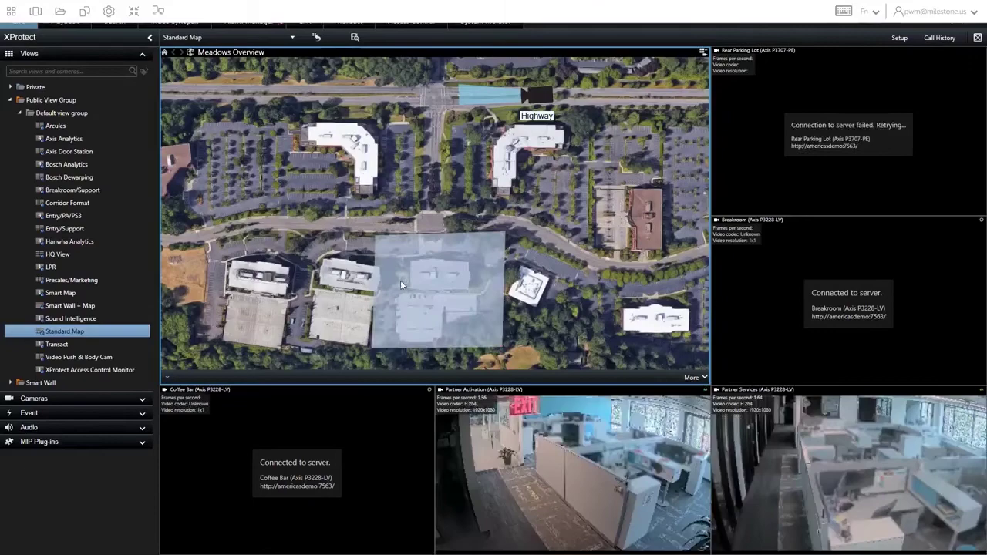
{"action": "left_click", "coordinate": [400, 284]}
{"action": "left_click", "coordinate": [412, 233]}
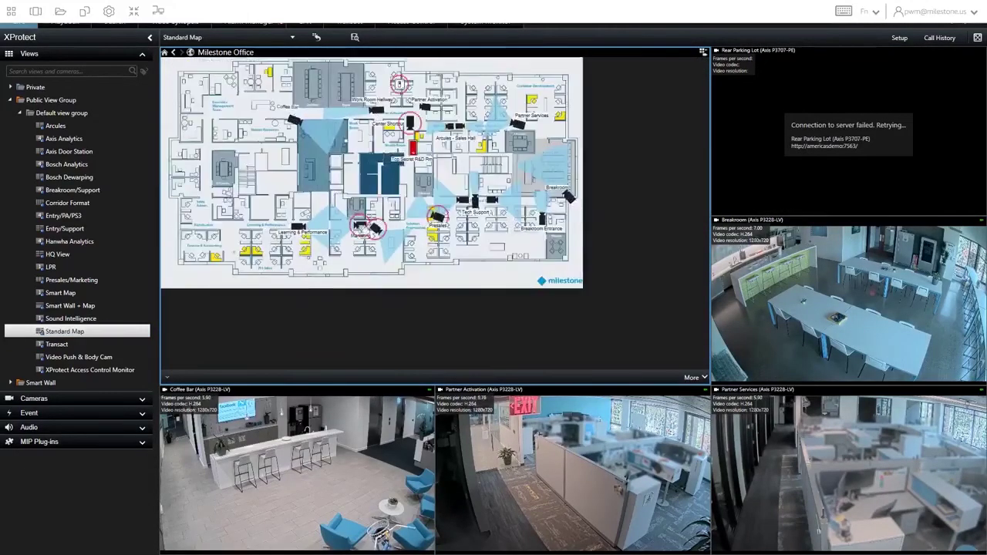
{"action": "scroll", "coordinate": [347, 213], "scroll_direction": "up", "scroll_amount": 3}
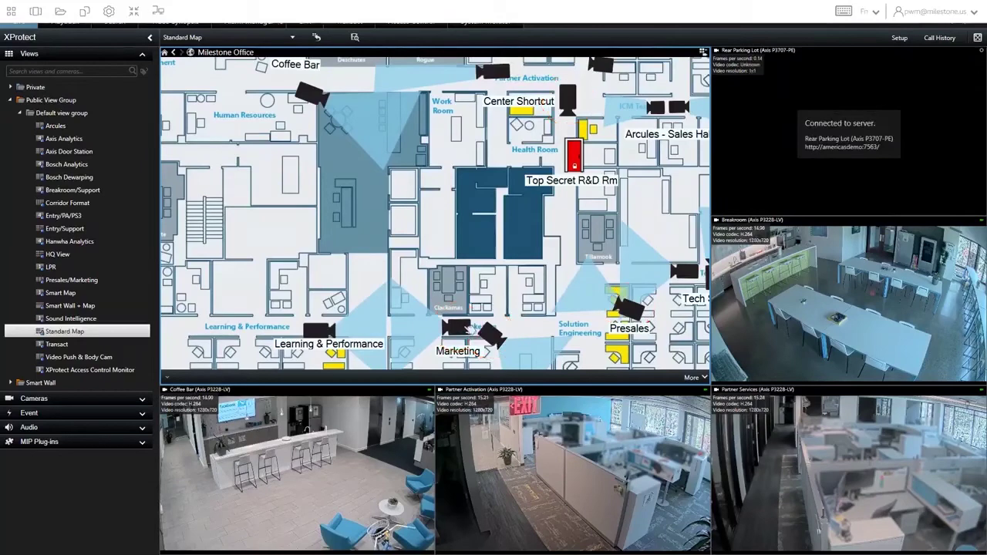
{"action": "mouse_move", "coordinate": [465, 330]}
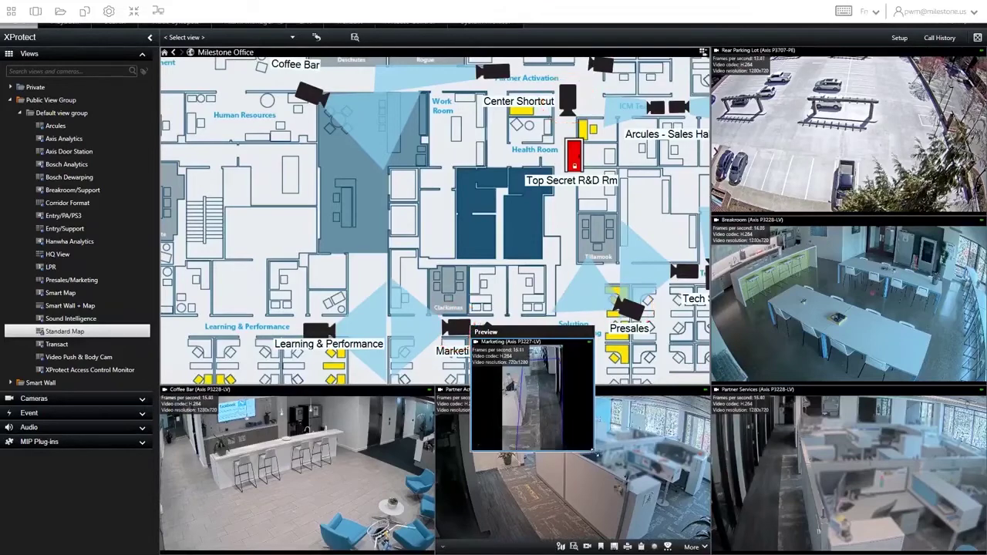
{"action": "left_click", "coordinate": [593, 450]}
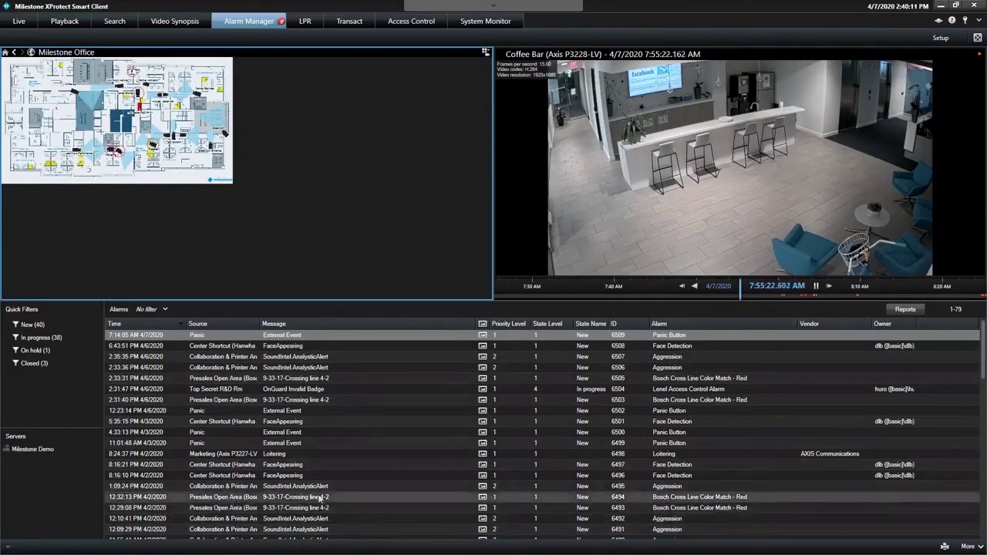
- Play the 8:24:37 PM Marketing (Axis P3227-LV) Loitering alarm from the Alarm Manager list
{"action": "left_click", "coordinate": [117, 455]}
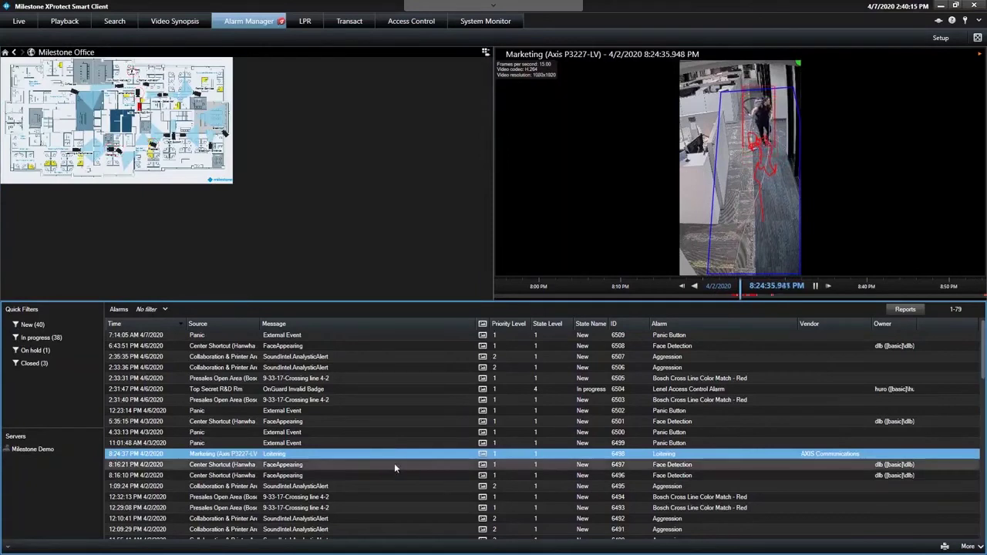
{"action": "double_click", "coordinate": [606, 454]}
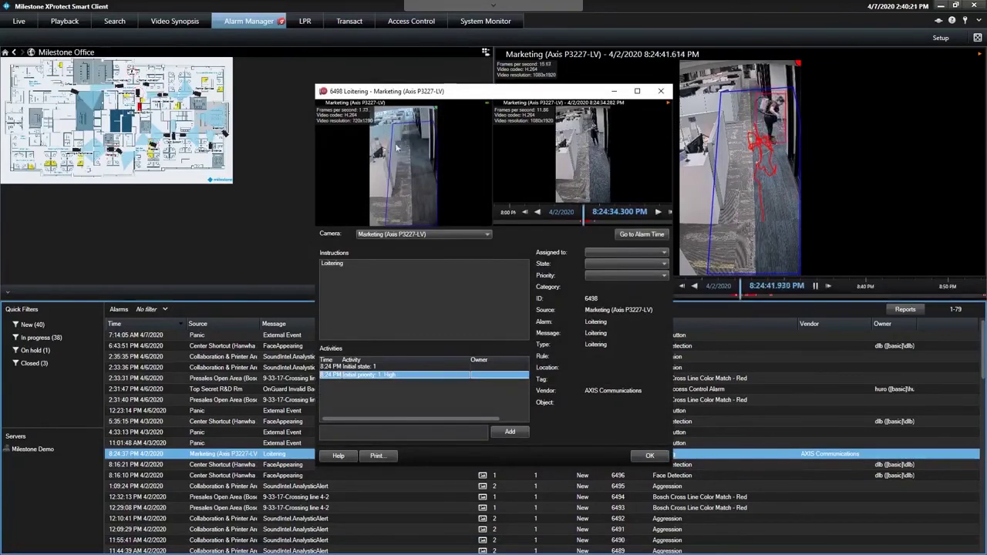
{"action": "left_click", "coordinate": [659, 213]}
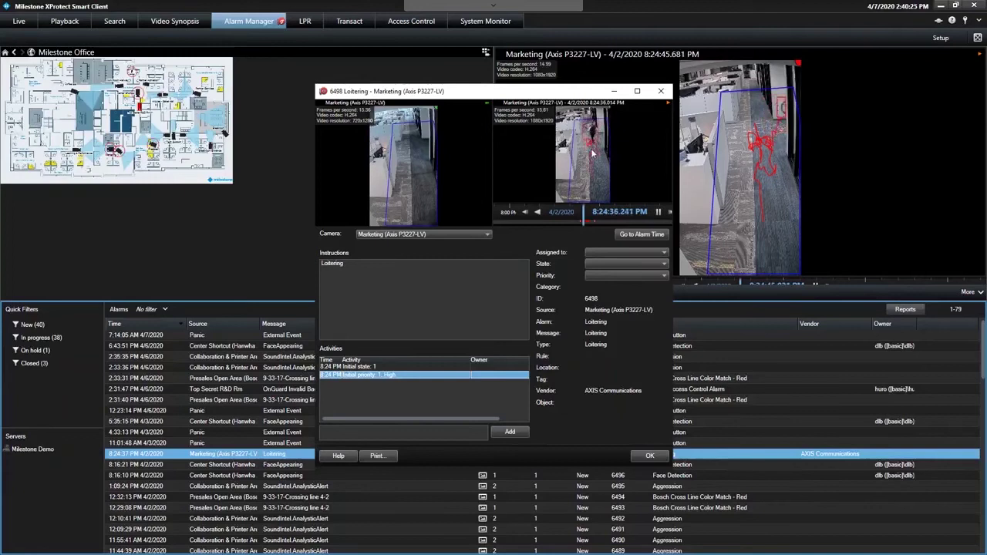
{"action": "left_click", "coordinate": [623, 255]}
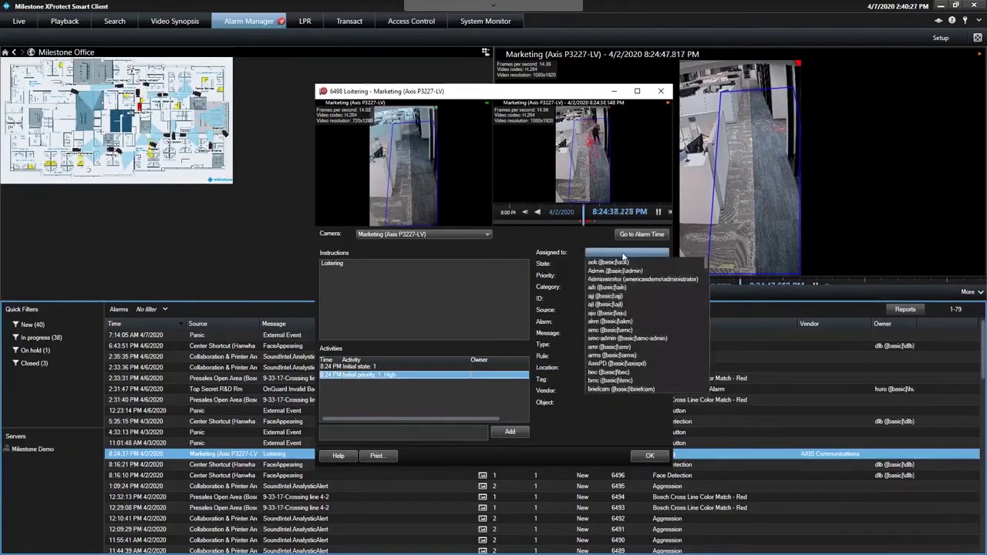
{"action": "left_click", "coordinate": [631, 265]}
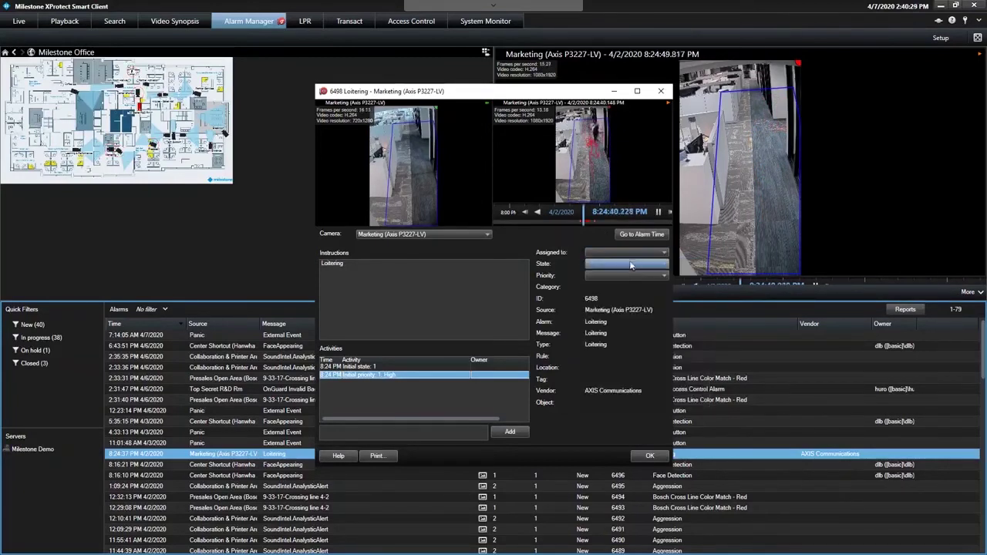
{"action": "left_click", "coordinate": [623, 264]}
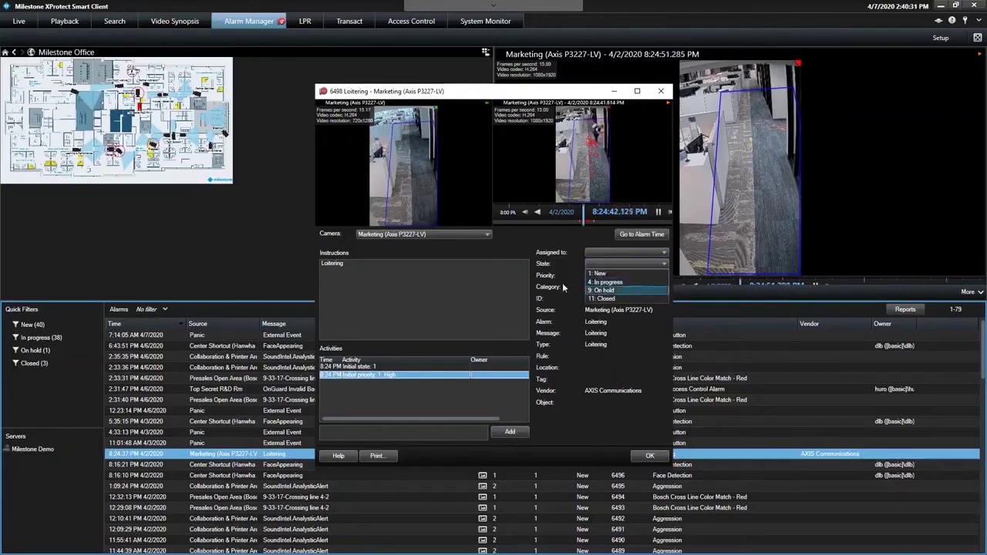
{"action": "left_click", "coordinate": [603, 281]}
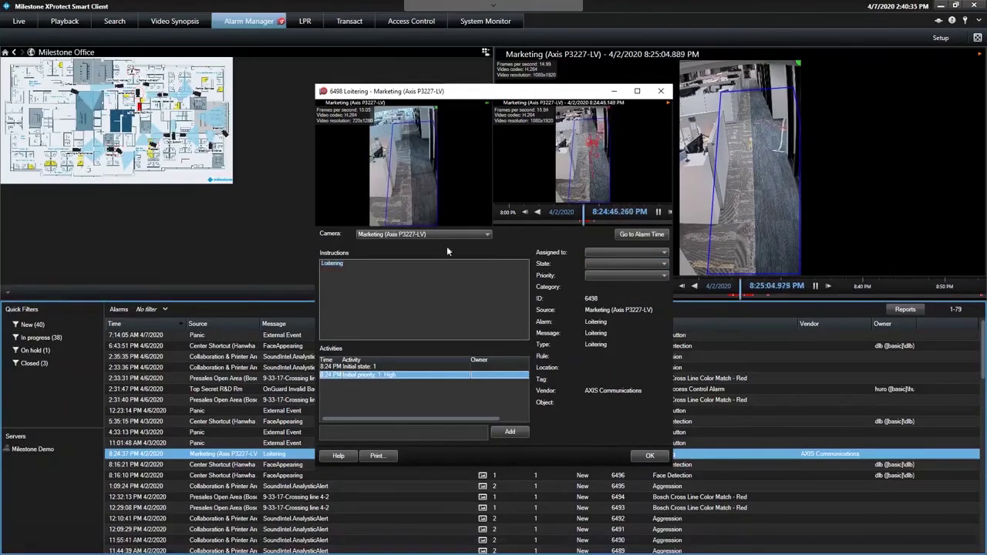
{"action": "left_click", "coordinate": [651, 456]}
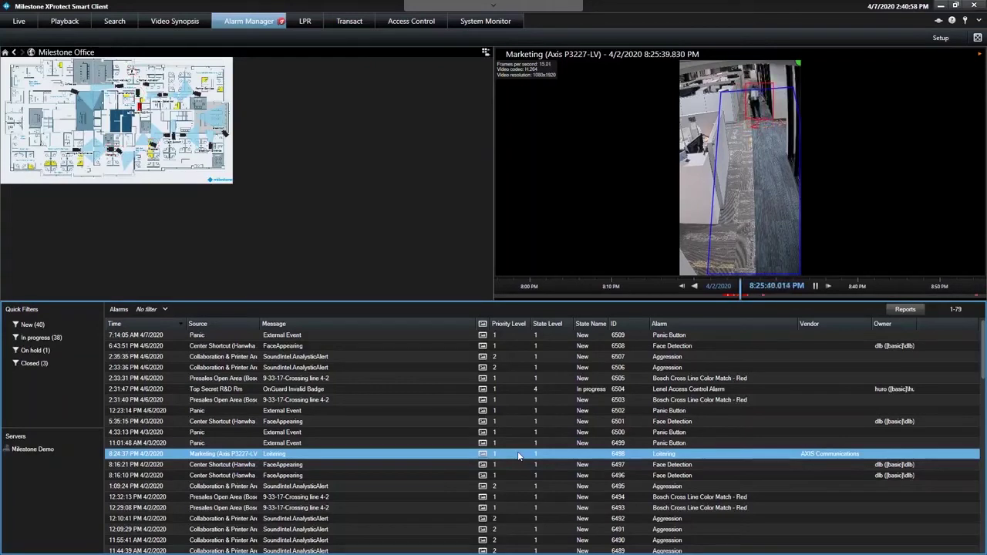
- Clear the camera list and search the last 7 days on Marketing (Axis P3227-LV) only
{"action": "left_click", "coordinate": [174, 21]}
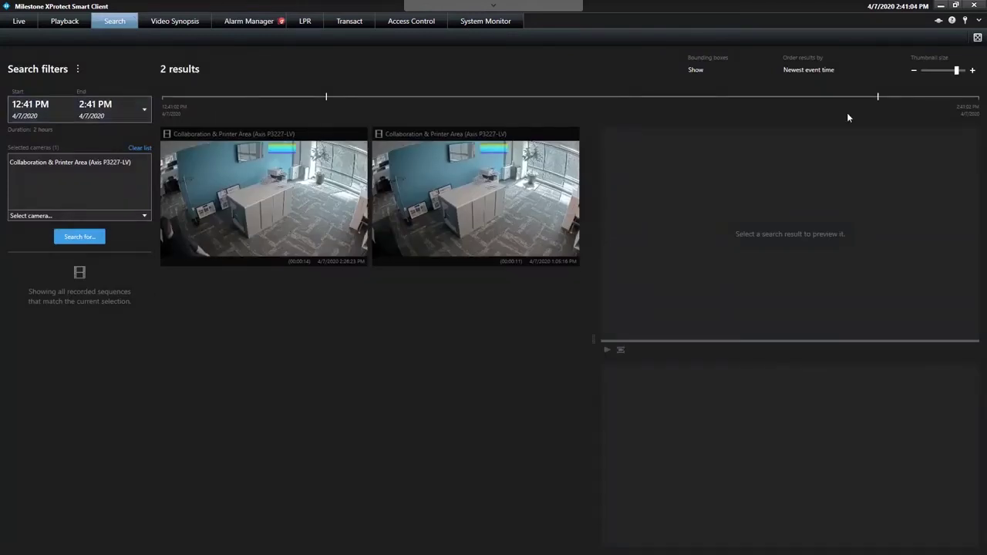
{"action": "left_click", "coordinate": [134, 147]}
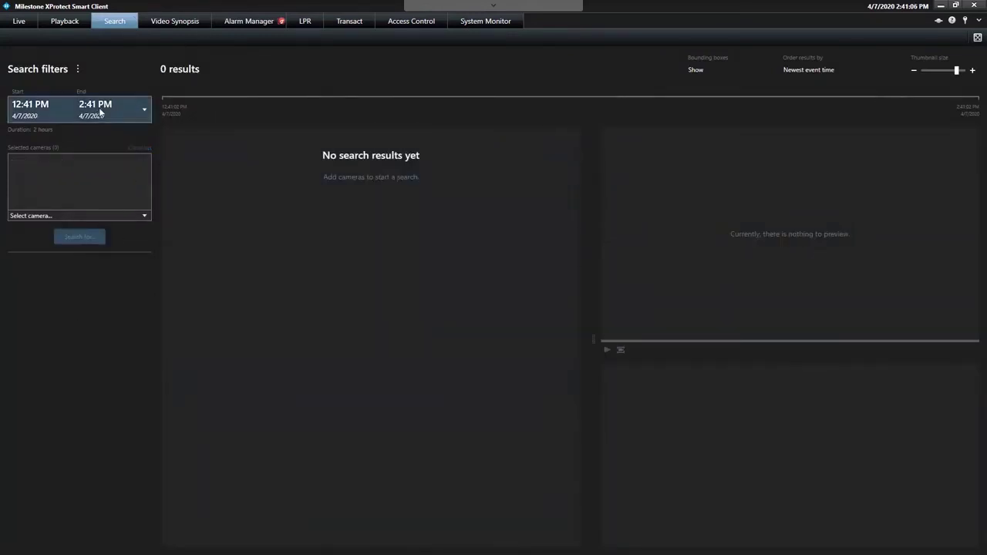
{"action": "left_click", "coordinate": [124, 115]}
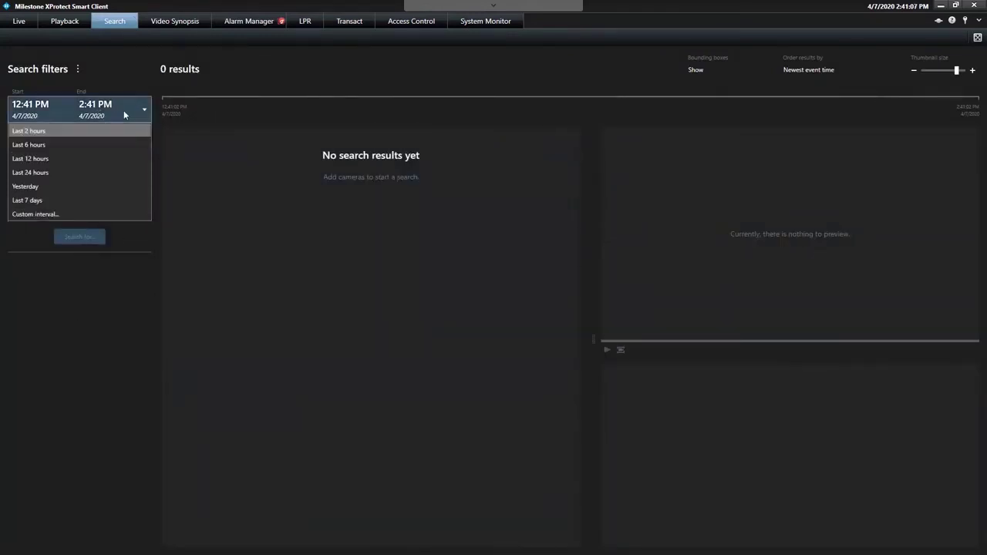
{"action": "left_click", "coordinate": [28, 201]}
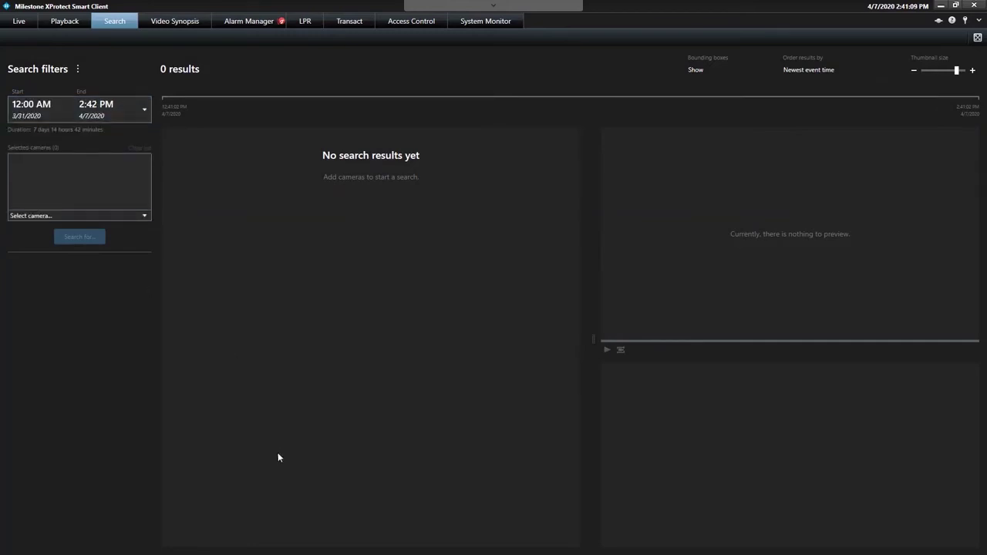
{"action": "left_click", "coordinate": [74, 216]}
{"action": "type", "text": "mai"}
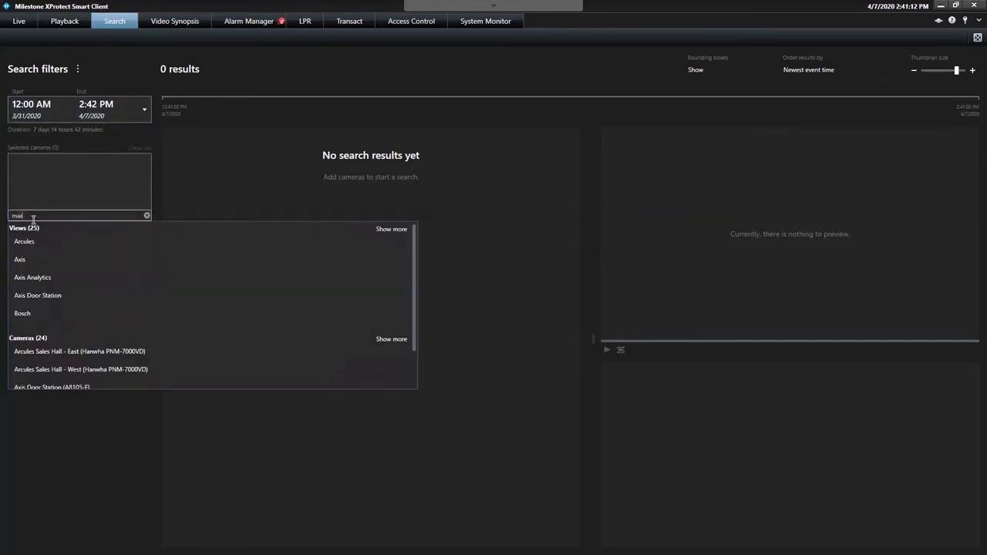
{"action": "type", "text": "keting"}
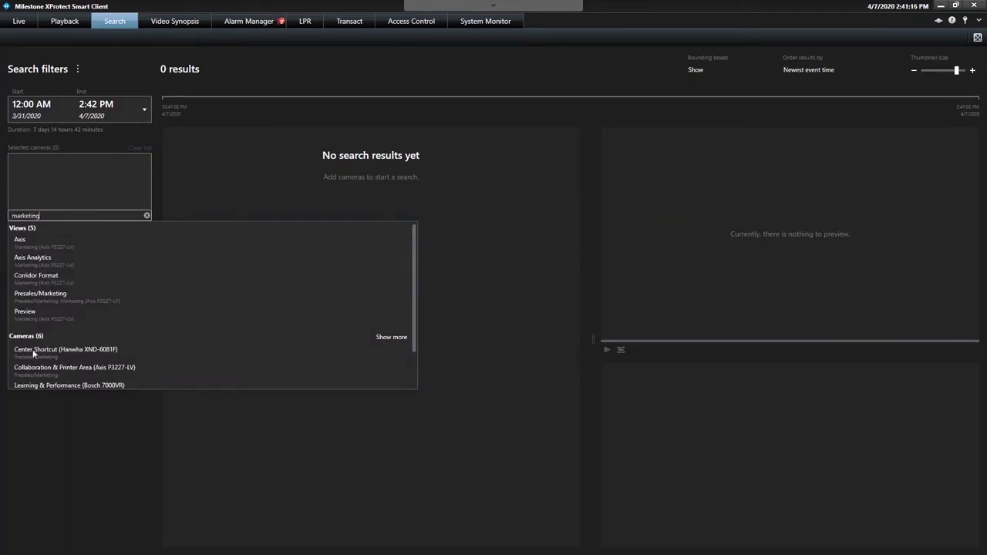
{"action": "scroll", "coordinate": [78, 355], "scroll_direction": "down", "scroll_amount": 1}
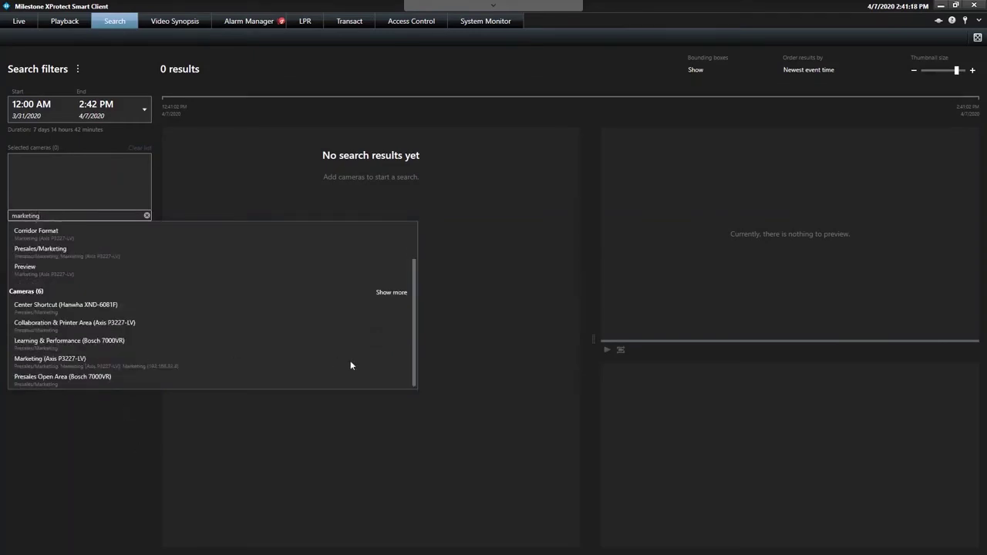
{"action": "left_click", "coordinate": [30, 361]}
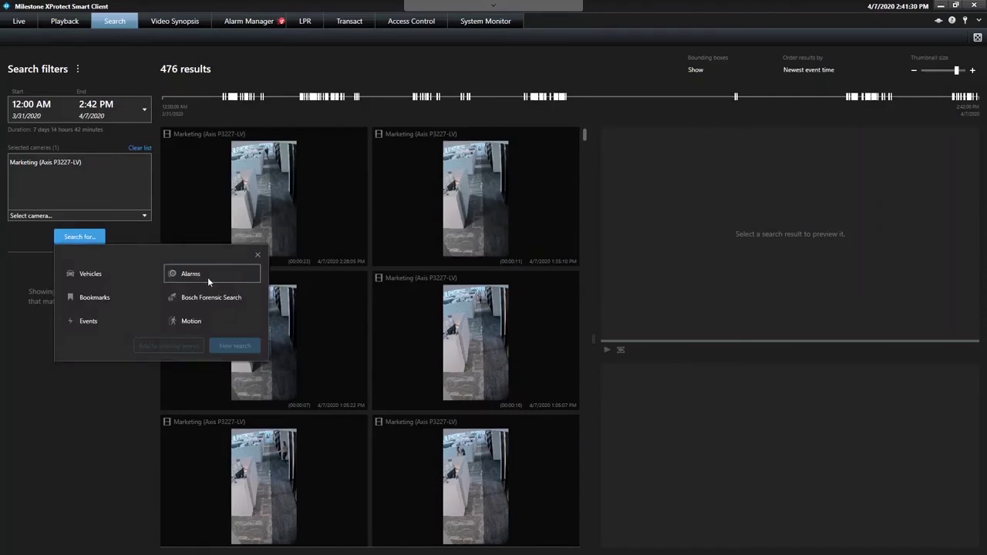
- Run a new alarm search, then preview and play the 8:24:37 PM Loitering result (ID 6498)
{"action": "left_click", "coordinate": [208, 279]}
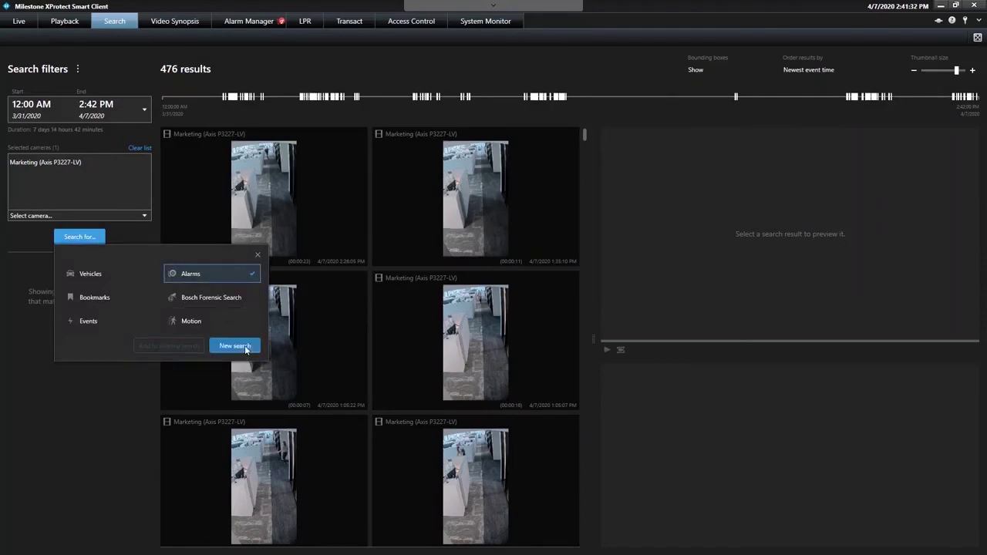
{"action": "left_click", "coordinate": [245, 346]}
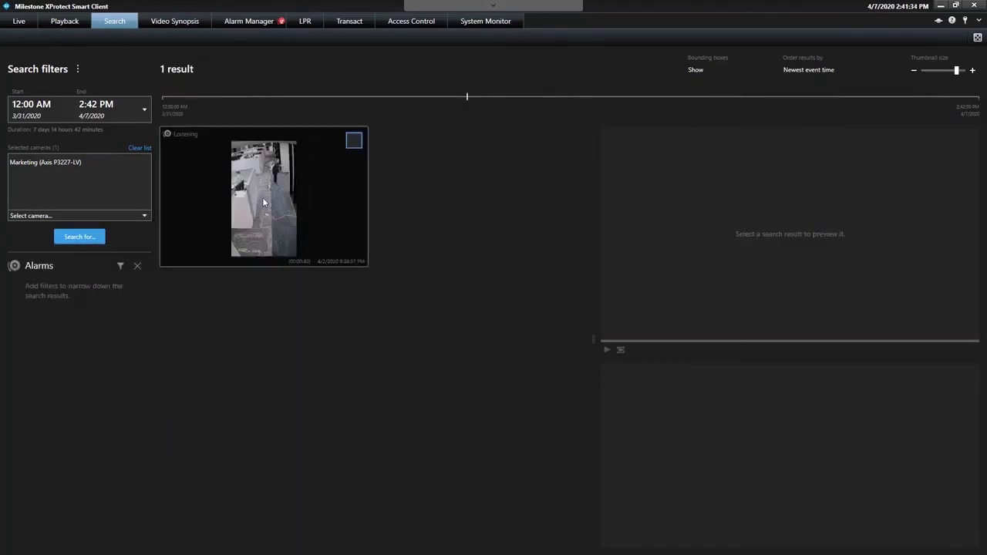
{"action": "left_click", "coordinate": [262, 202]}
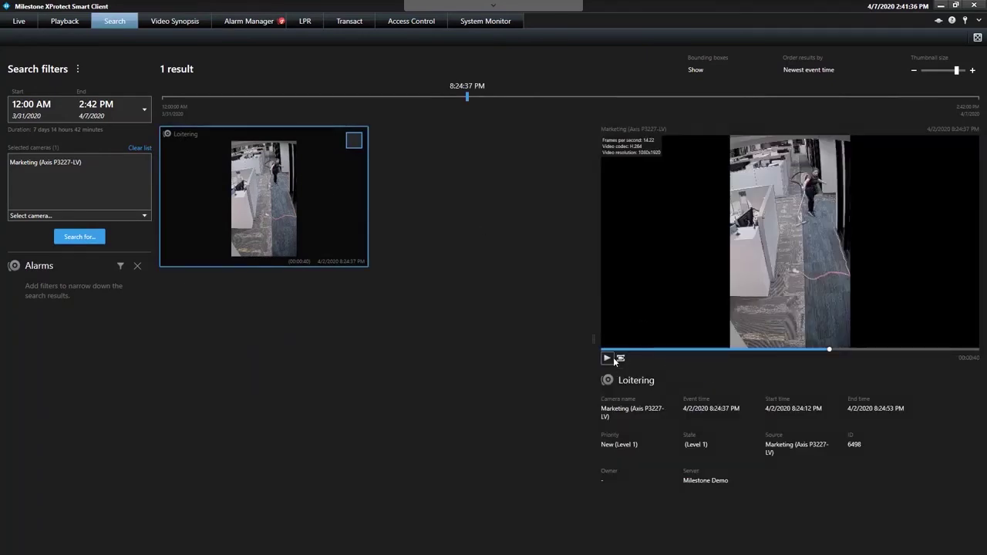
{"action": "left_click", "coordinate": [607, 358]}
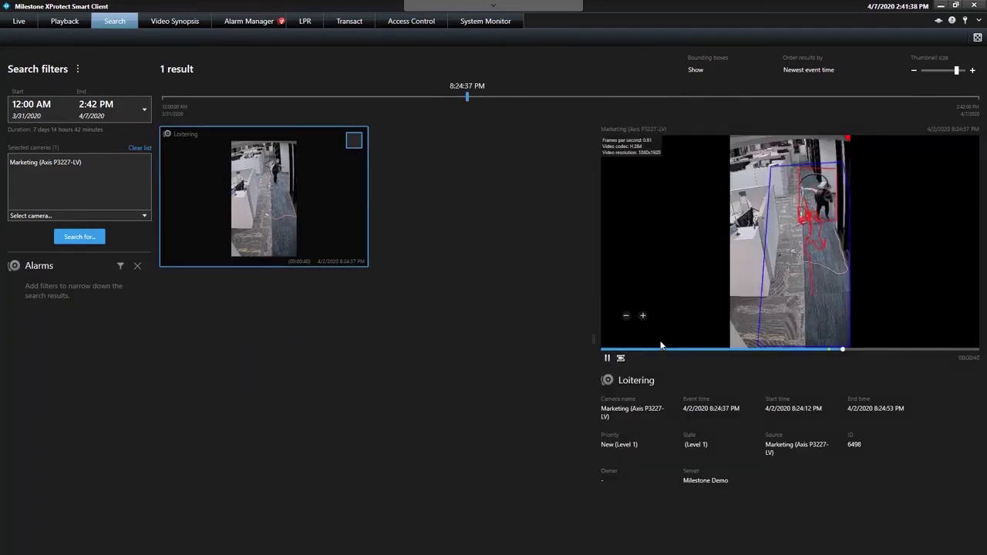